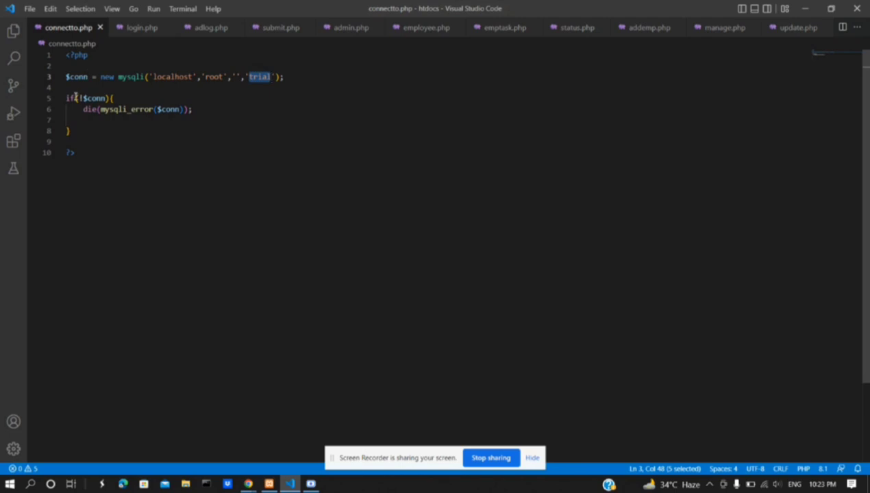
pyautogui.moveTo(66, 98); pyautogui.dragTo(88, 137)
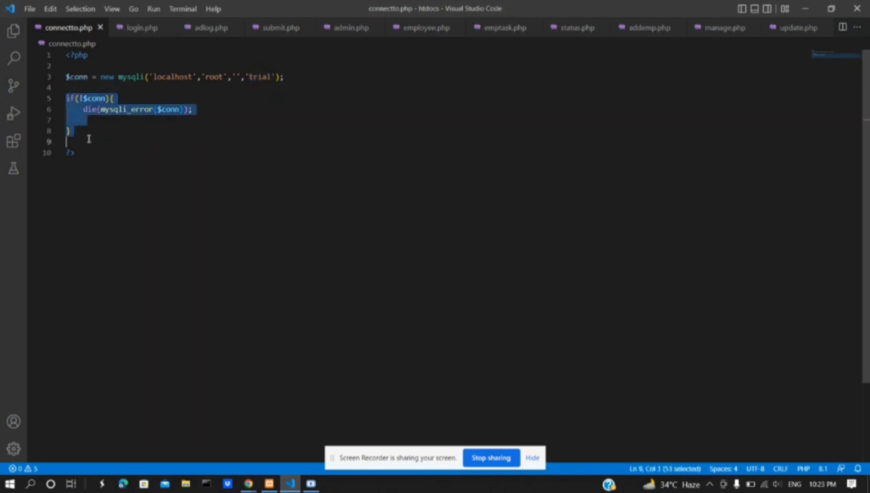
pyautogui.click(88, 137)
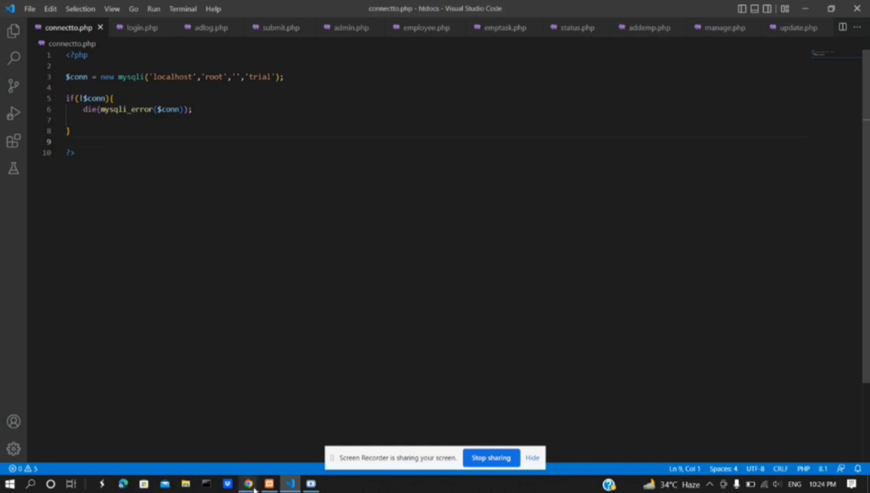
# Sign in on adlog.php in Chrome with the admin username and password
pyautogui.moveTo(248, 484)
pyautogui.click(232, 445)
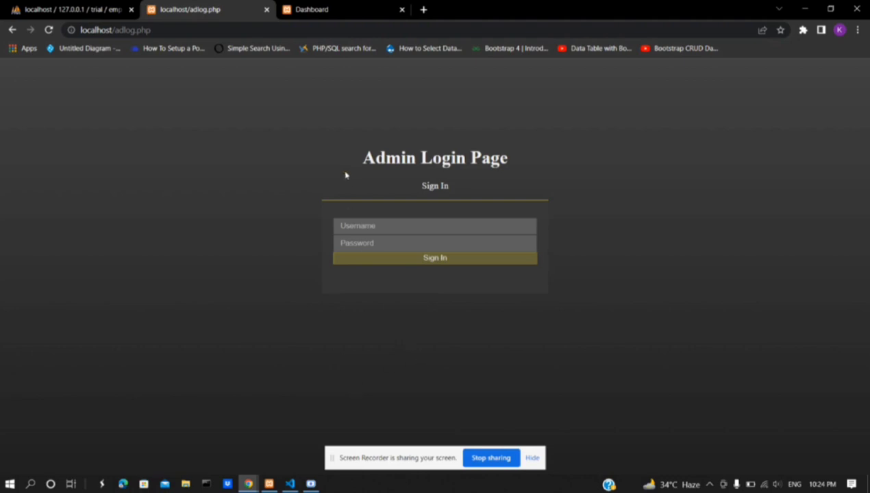
pyautogui.click(373, 225)
pyautogui.write('A')
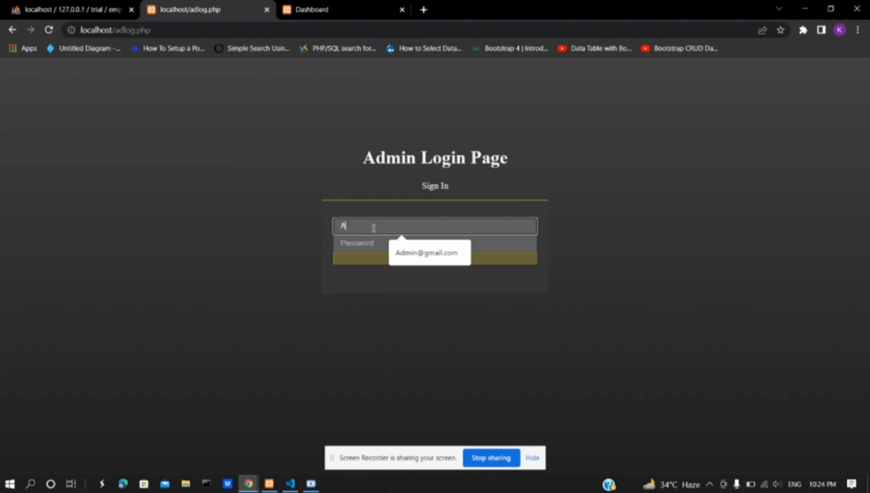
pyautogui.write('d,')
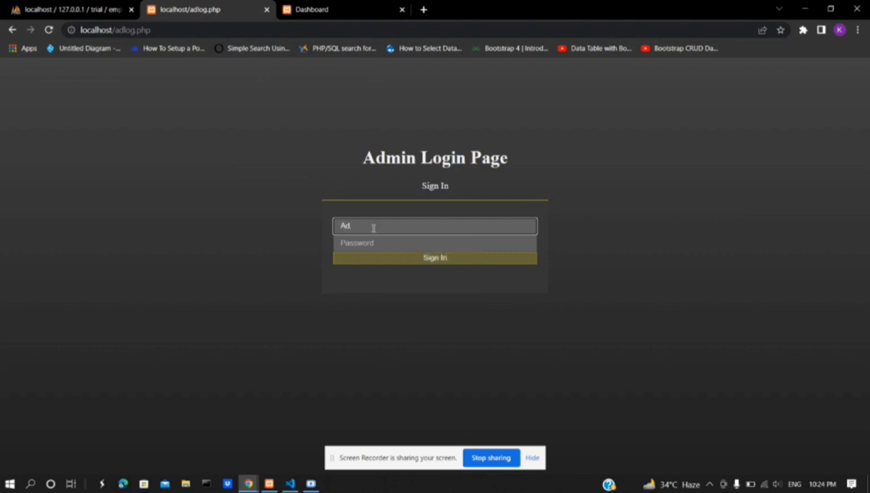
pyautogui.press('BackSpace')
pyautogui.write('min')
pyautogui.press('Down')
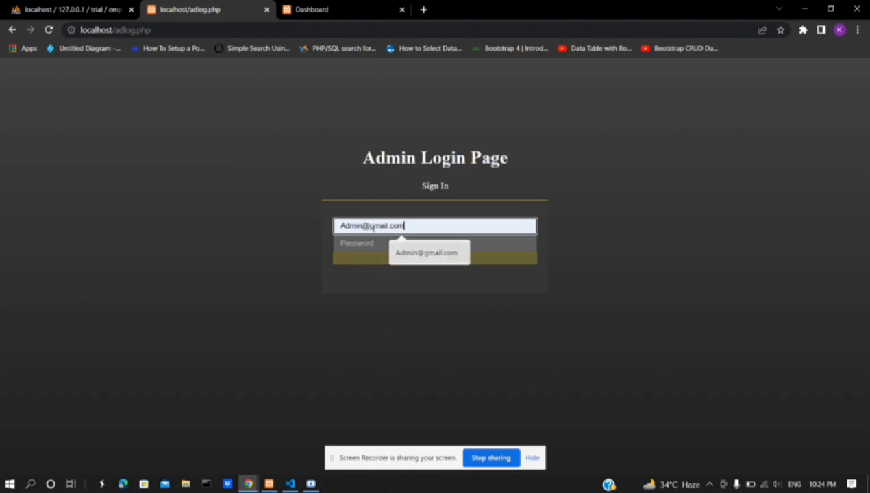
pyautogui.press('Return')
pyautogui.click(373, 243)
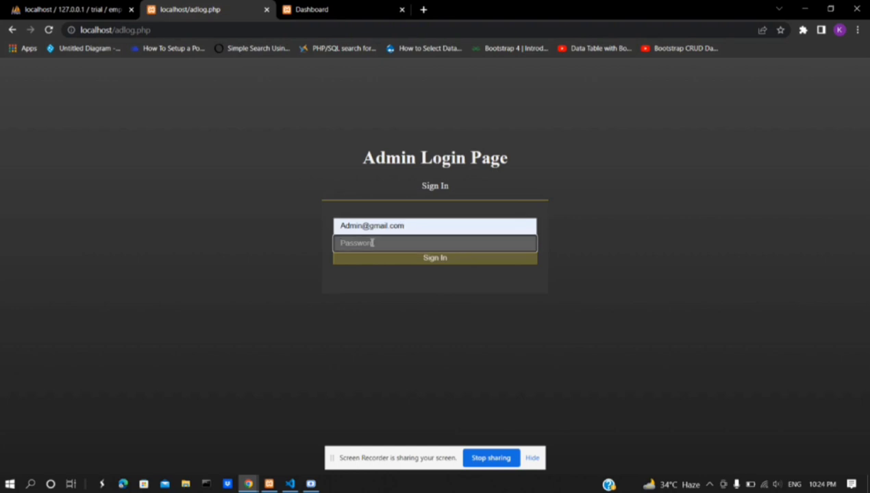
pyautogui.write('admin@123')
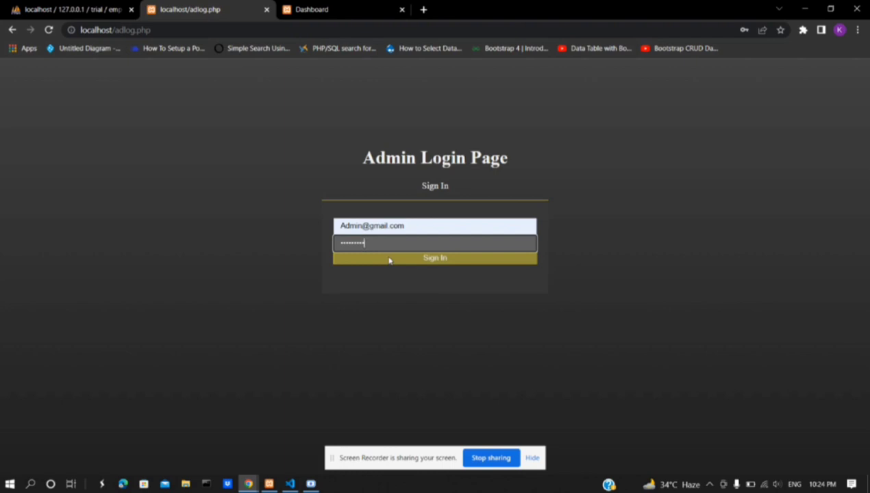
pyautogui.click(388, 260)
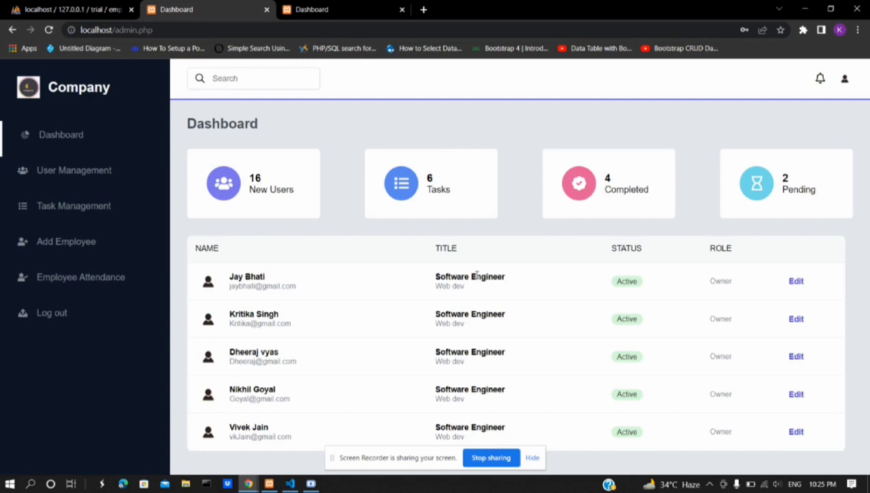
# Go to User Management's Manage Employee page and start adding a new user
pyautogui.click(40, 176)
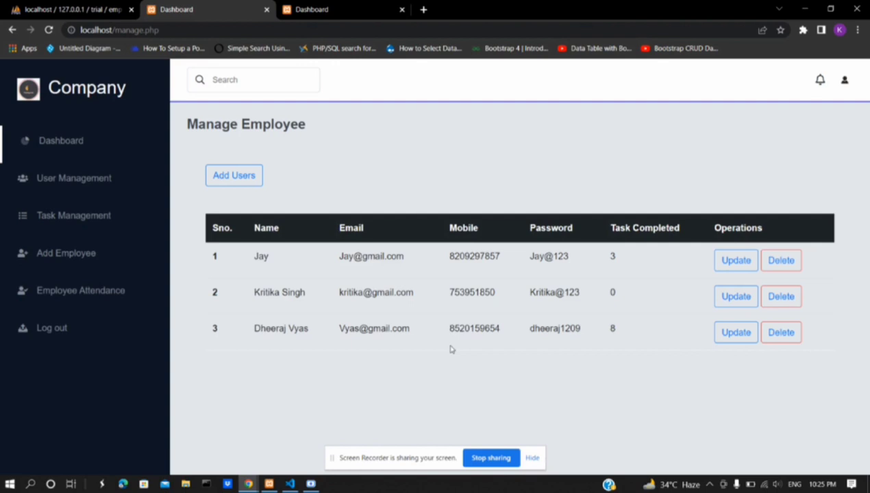
pyautogui.click(237, 178)
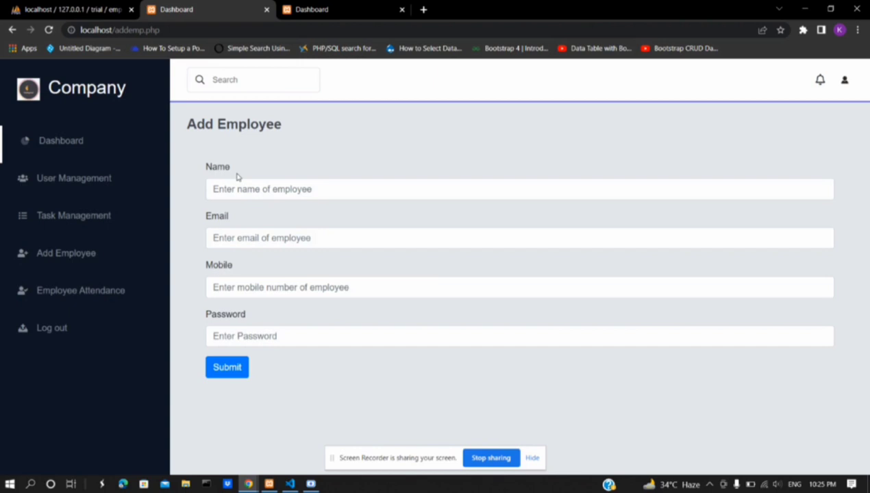
# Enter the new employee's name and e-mail address in the Add Employee form
pyautogui.click(288, 195)
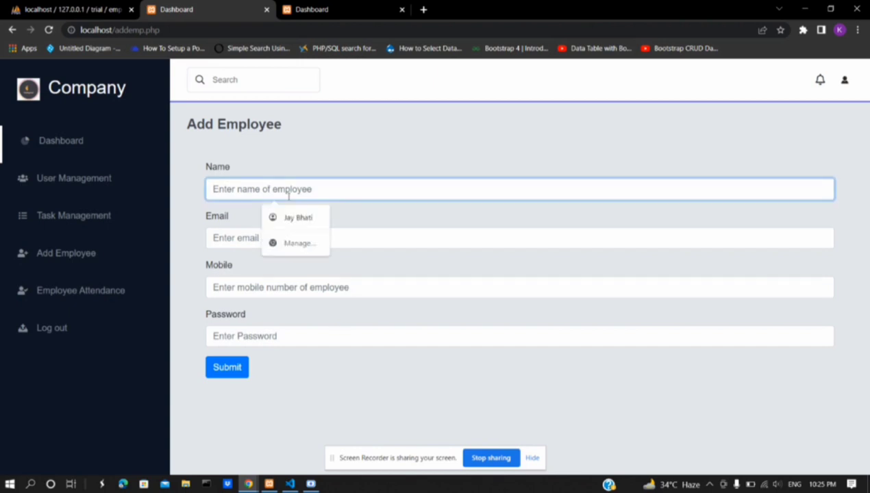
pyautogui.write('Vivek')
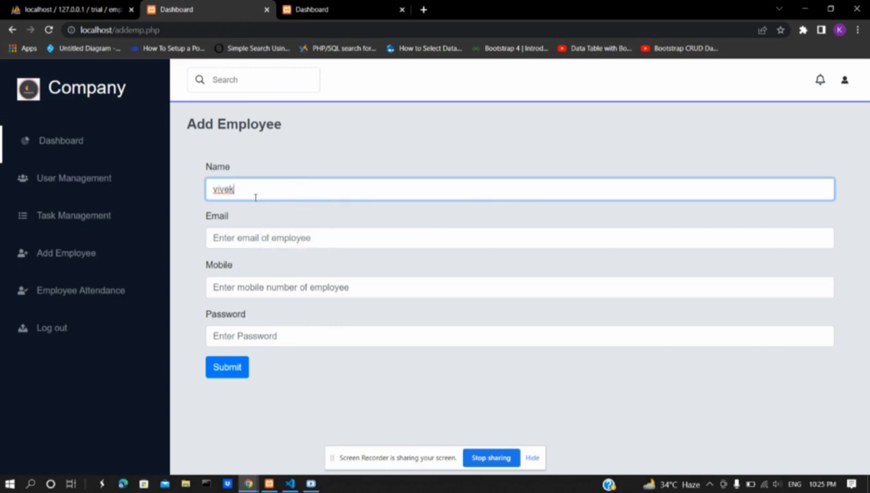
pyautogui.press('BackSpace')
pyautogui.press('BackSpace')
pyautogui.press('BackSpace')
pyautogui.press('BackSpace')
pyautogui.press('BackSpace')
pyautogui.write('nihi')
pyautogui.press('BackSpace')
pyautogui.press('BackSpace')
pyautogui.press('BackSpace')
pyautogui.write('ikhil')
pyautogui.hotkey('ctrl', 'a')
pyautogui.click(239, 239)
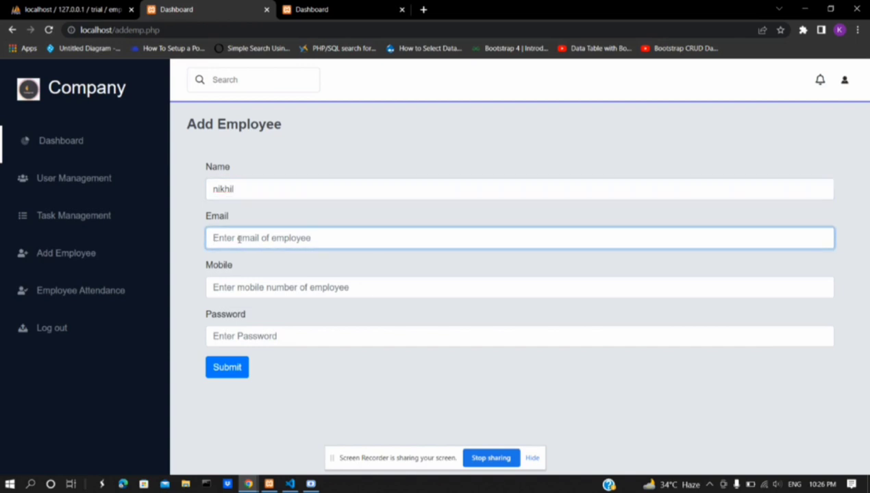
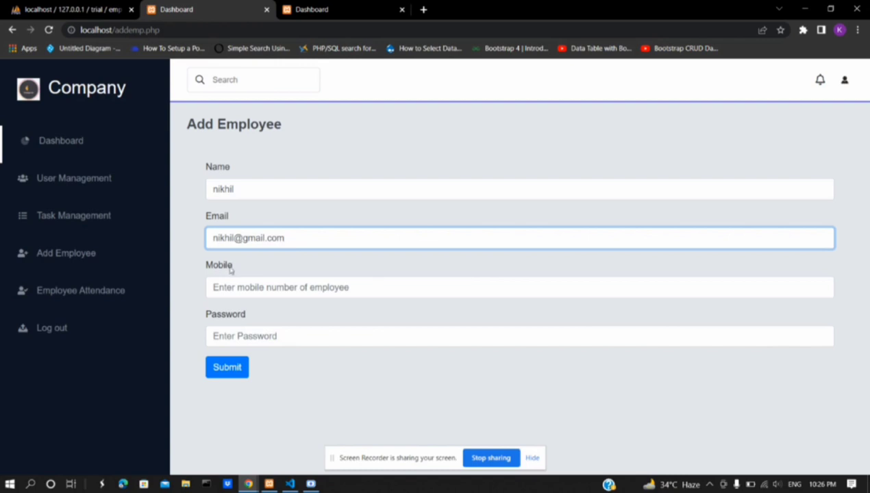
# Fill in the employee's mobile number and password, then submit the form
pyautogui.click(222, 283)
pyautogui.write('56456654')
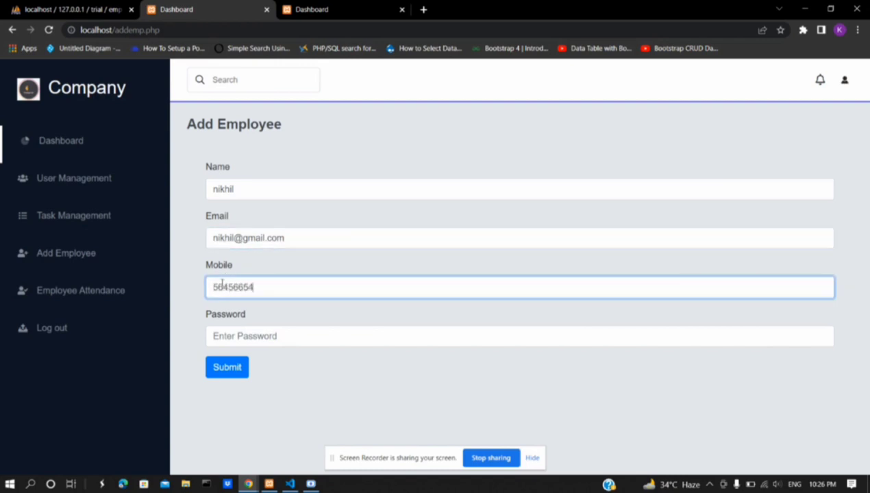
pyautogui.click(248, 335)
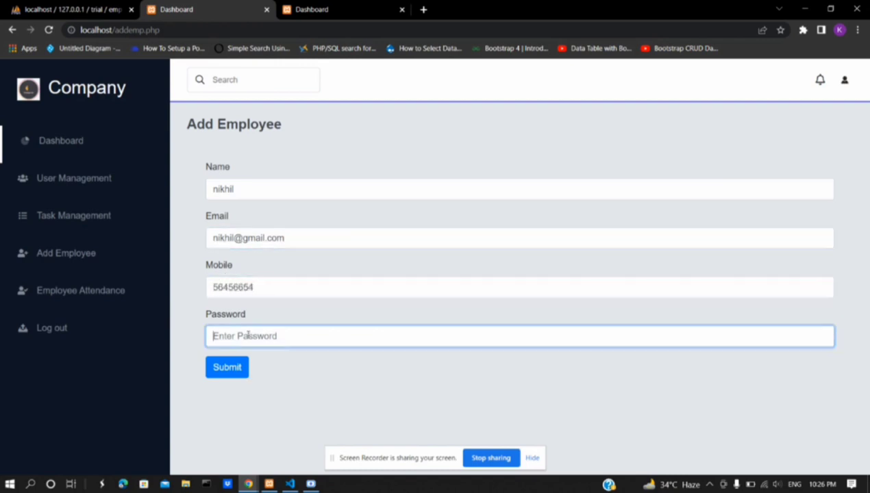
pyautogui.write('12345')
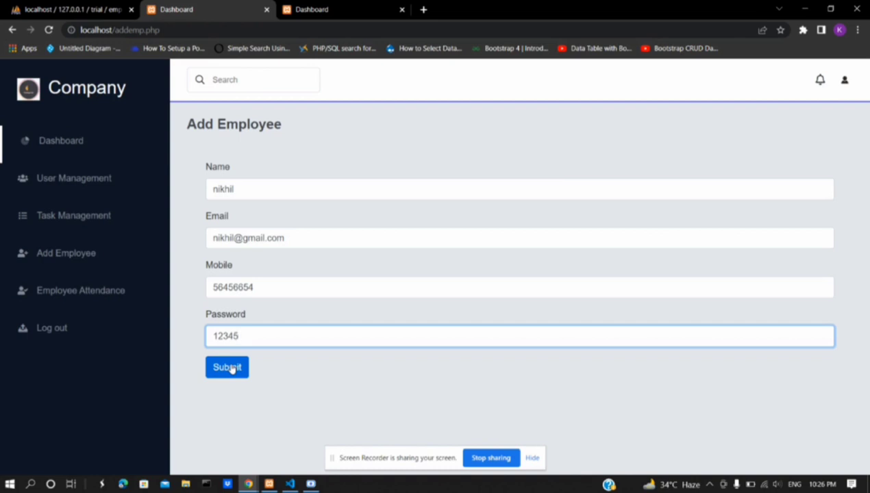
pyautogui.click(232, 369)
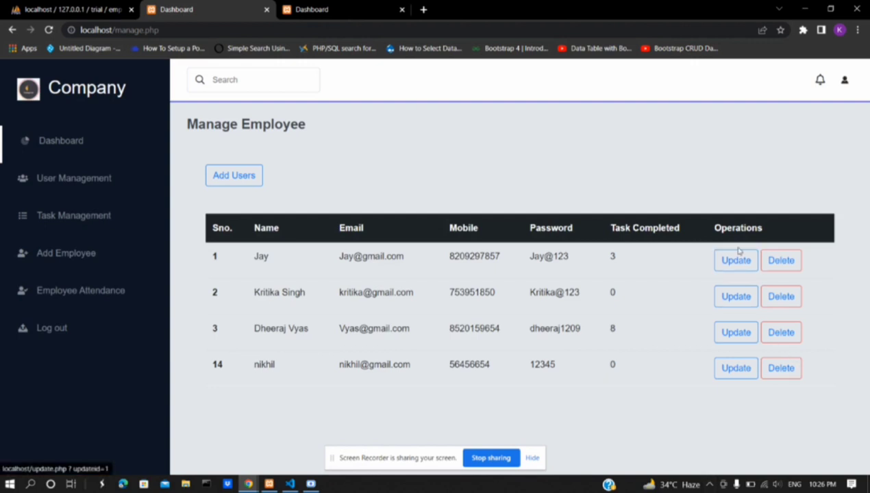
# Edit employee Sno. 1's mobile number and save the updated record
pyautogui.click(735, 260)
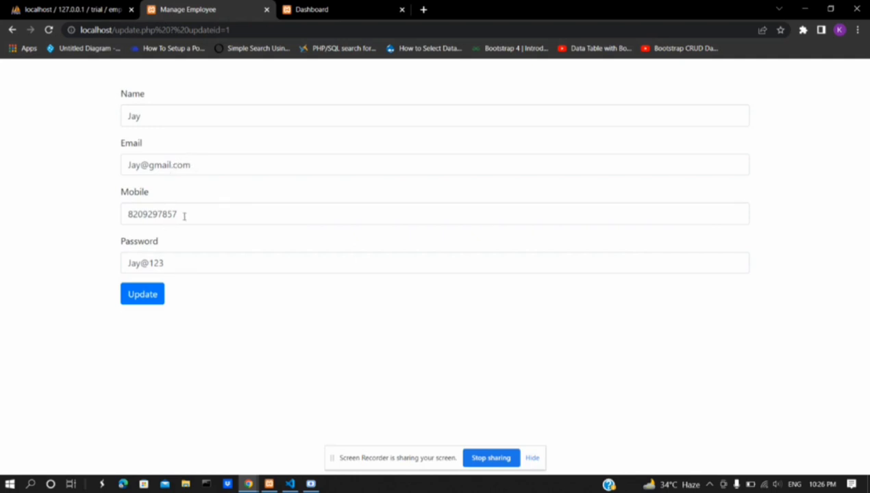
pyautogui.click(158, 263)
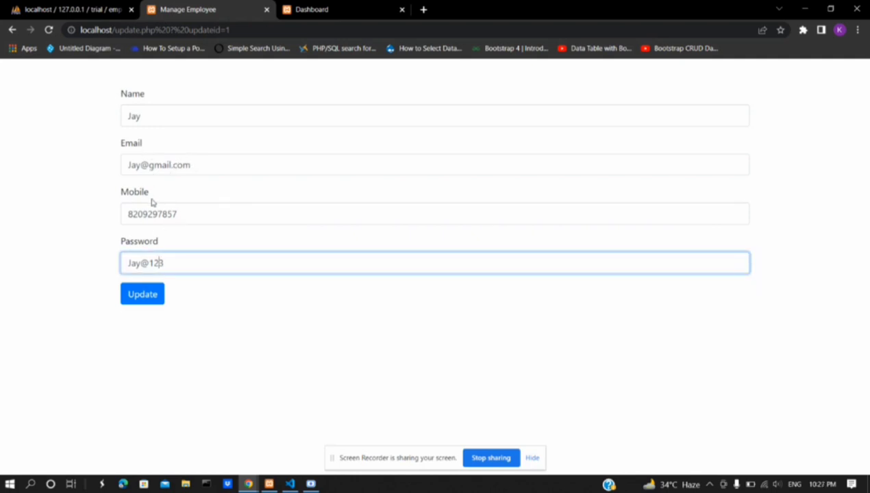
pyautogui.click(181, 215)
pyautogui.write('66')
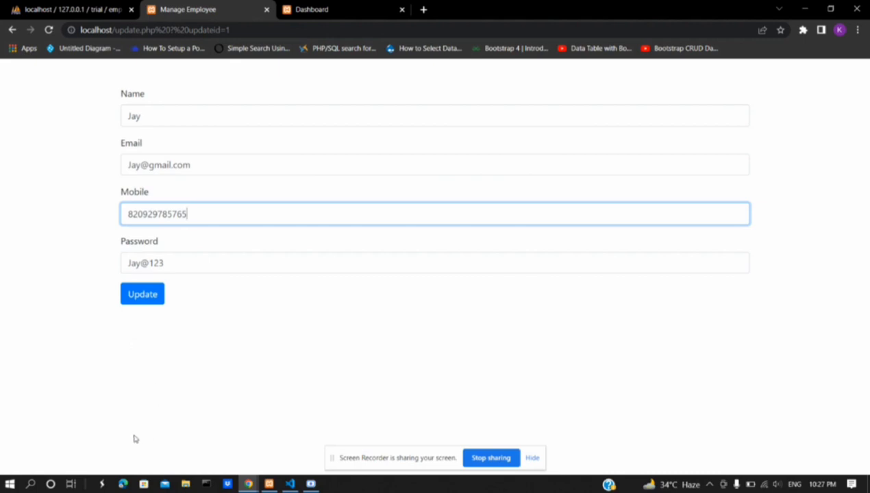
pyautogui.click(141, 294)
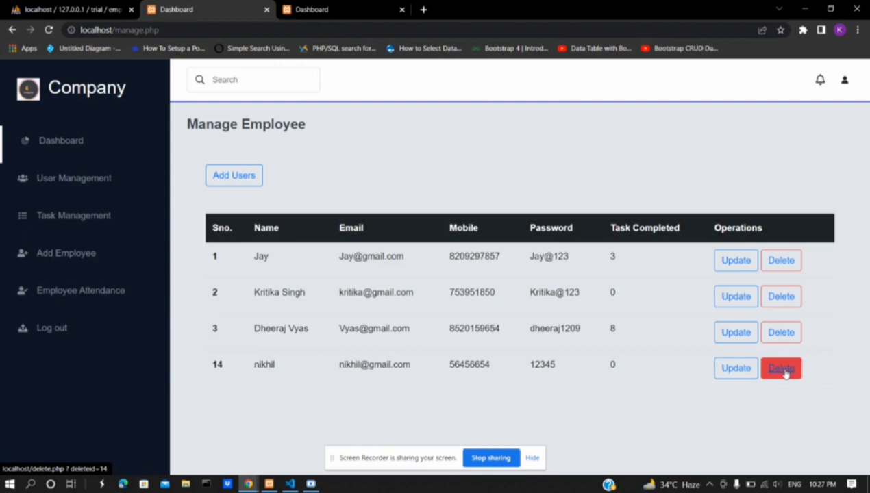
# Delete the employee in row 14, then go to the Task Management list
pyautogui.click(785, 370)
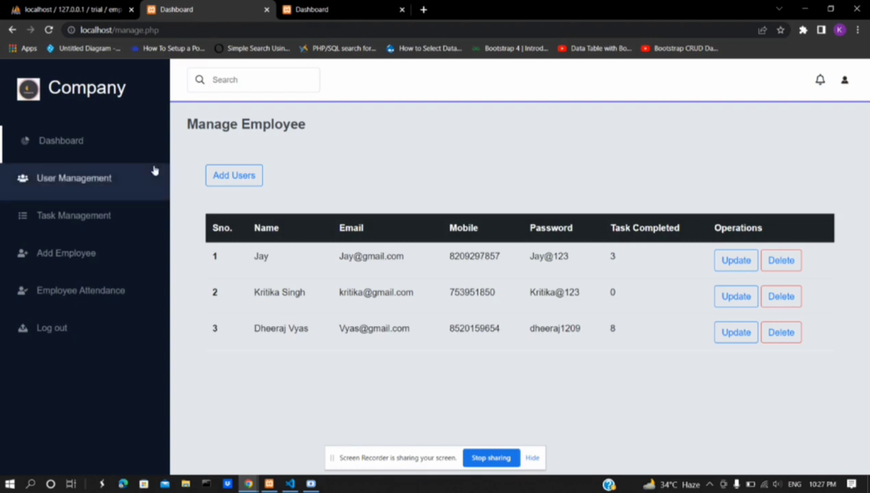
pyautogui.click(60, 218)
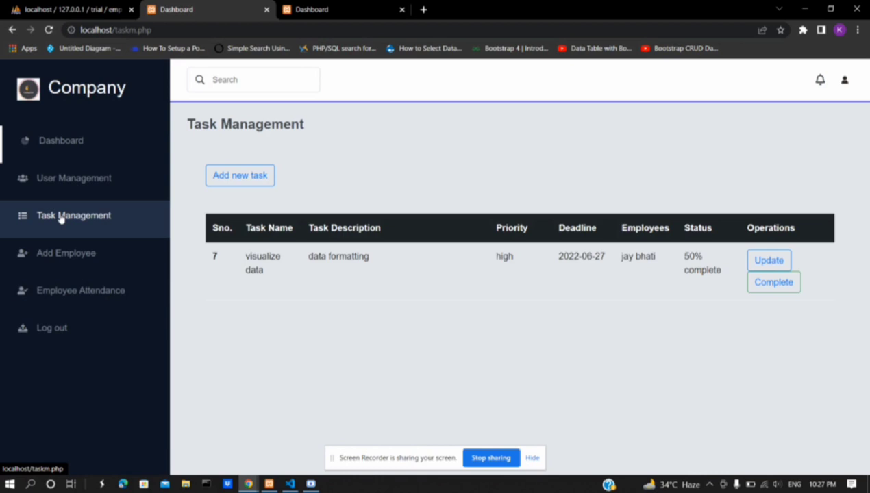
# Start a new task named 'data mining' described 'collect data and filter it'
pyautogui.click(248, 178)
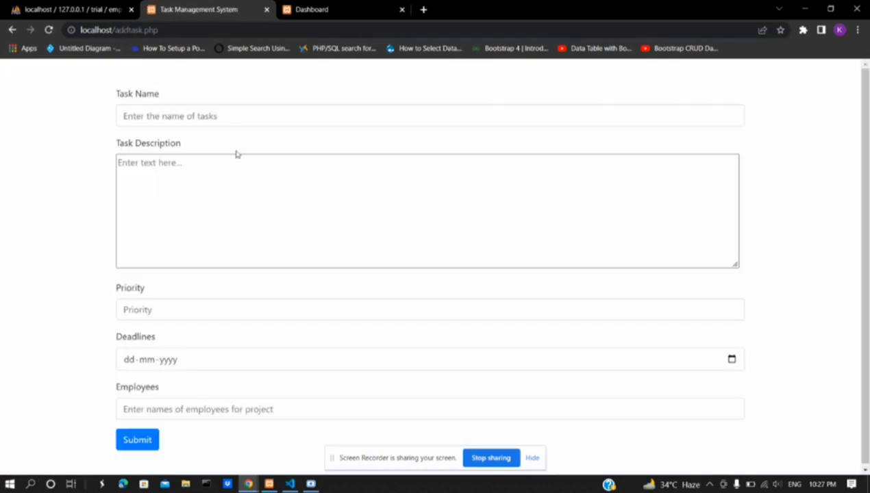
pyautogui.click(220, 120)
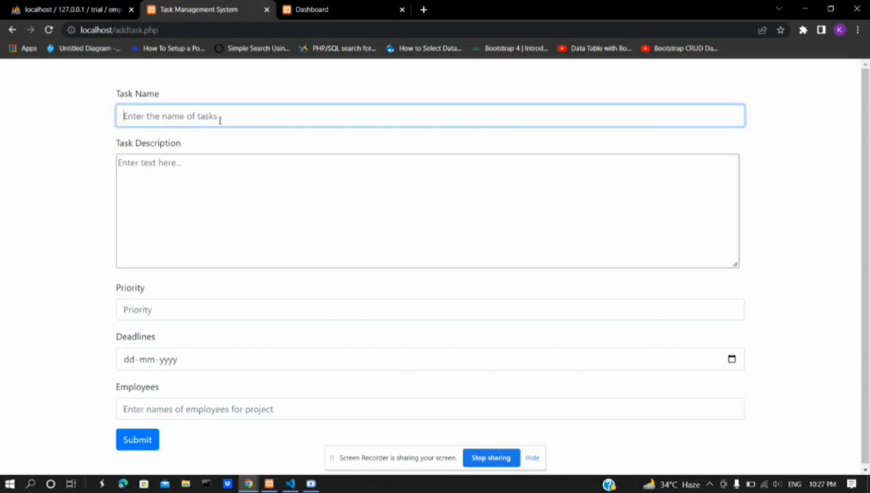
pyautogui.write('dat')
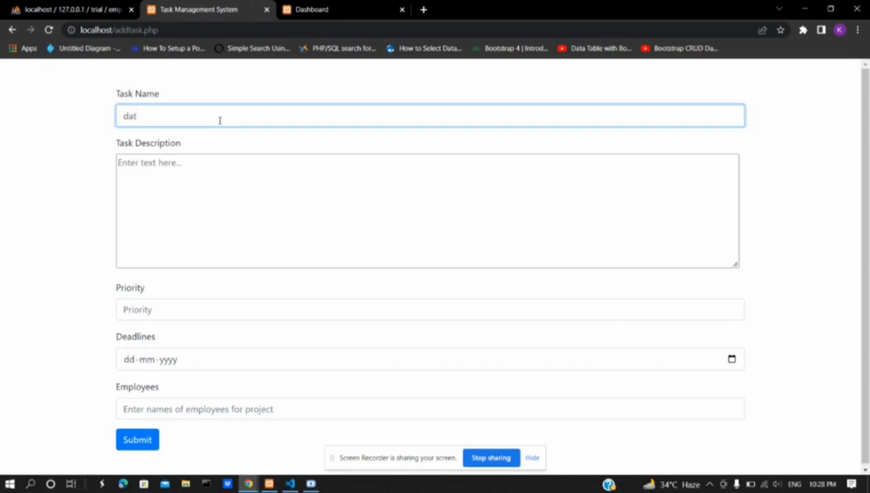
pyautogui.write('a m')
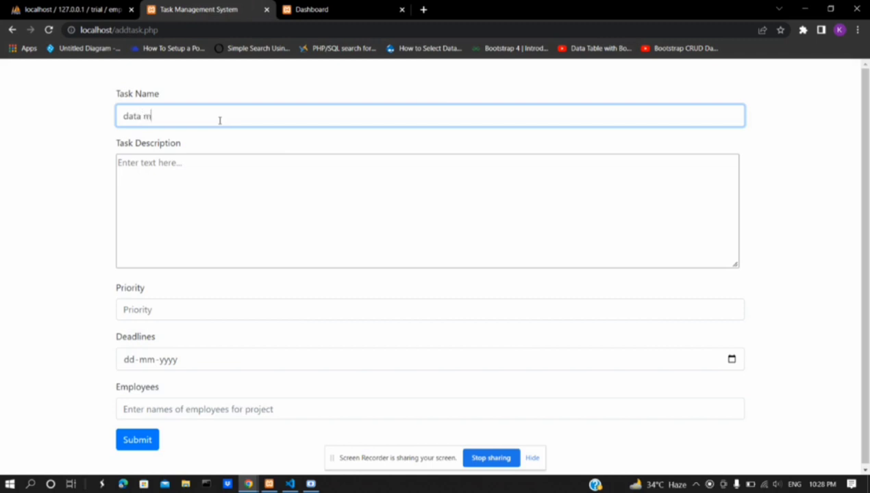
pyautogui.write('ining')
pyautogui.click(191, 159)
pyautogui.write('coll')
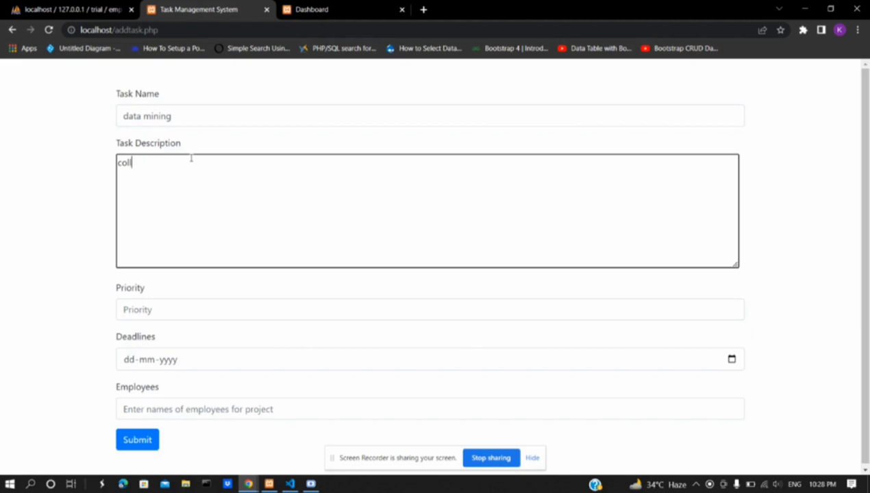
pyautogui.write('ect data')
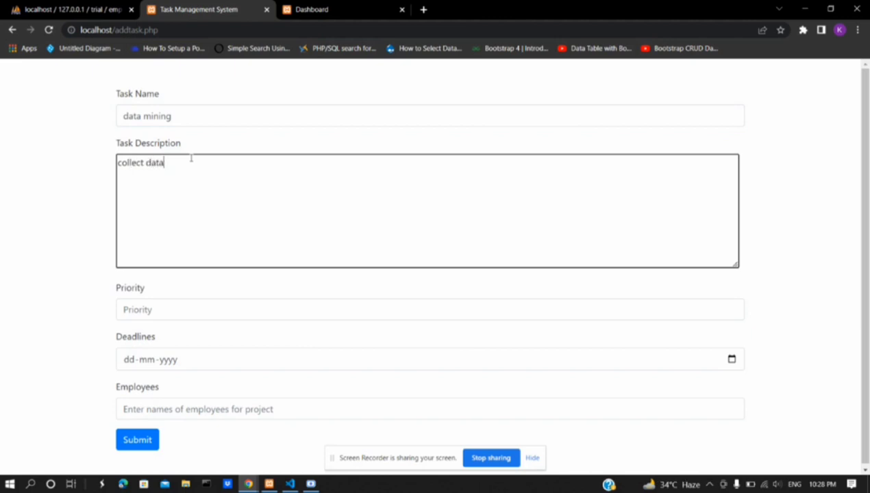
pyautogui.write(' and ')
pyautogui.write('fl')
pyautogui.write('lter ')
pyautogui.write('in')
pyautogui.press('BackSpace')
pyautogui.write('t')
# Give the task high priority, a 25 June 2022 deadline, an assigned employee, and submit
pyautogui.click(137, 302)
pyautogui.write('hig')
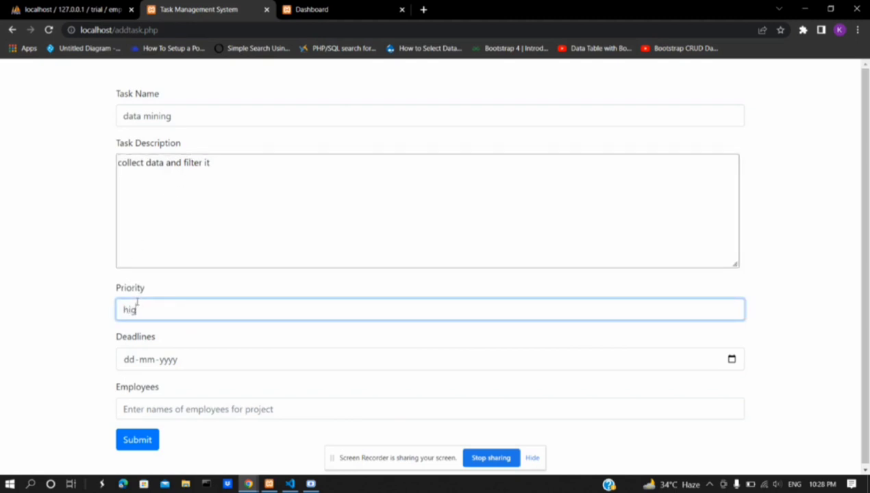
pyautogui.write('h')
pyautogui.click(731, 359)
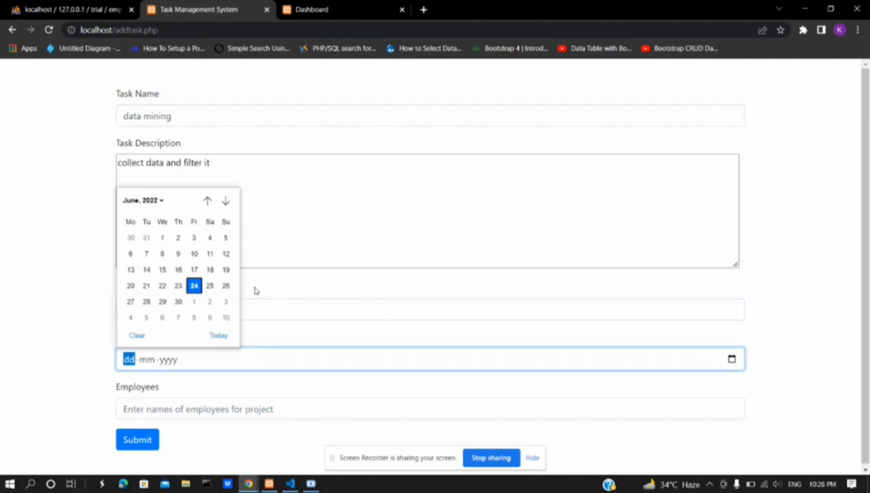
pyautogui.click(210, 287)
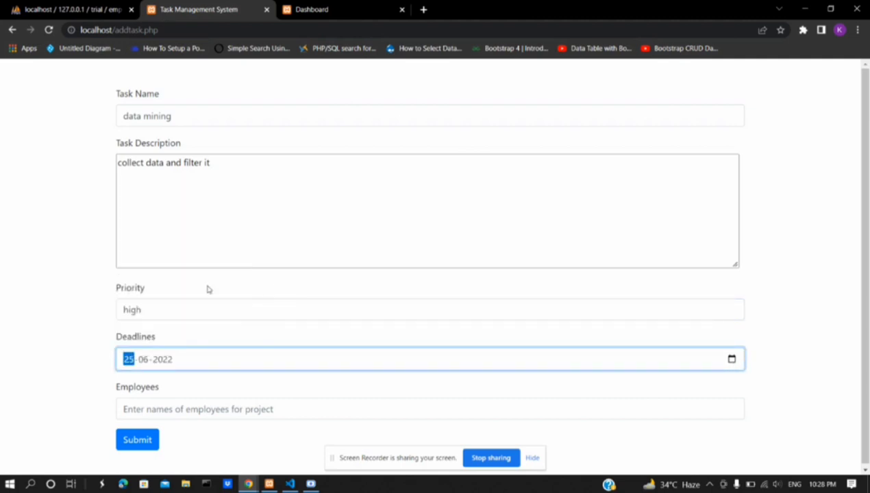
pyautogui.click(164, 409)
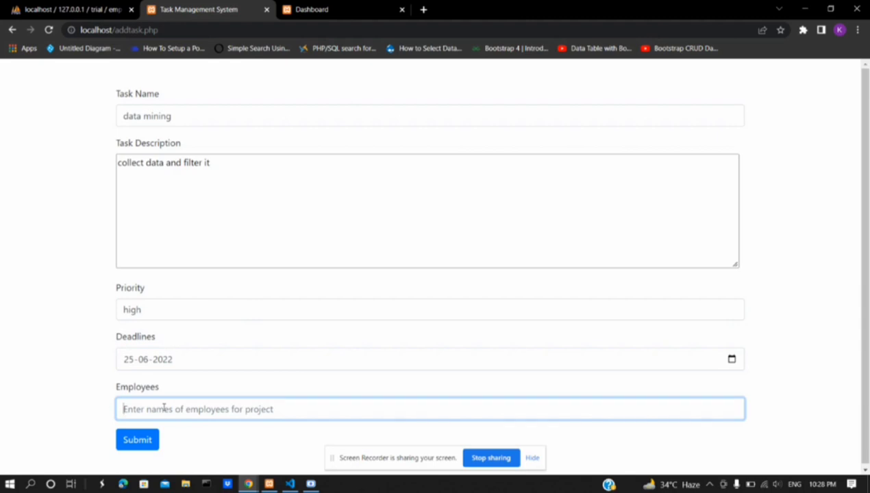
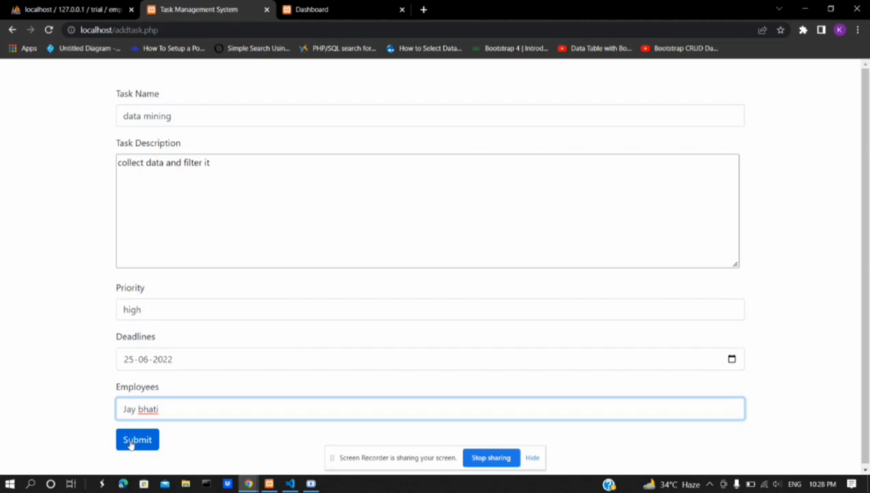
pyautogui.click(137, 440)
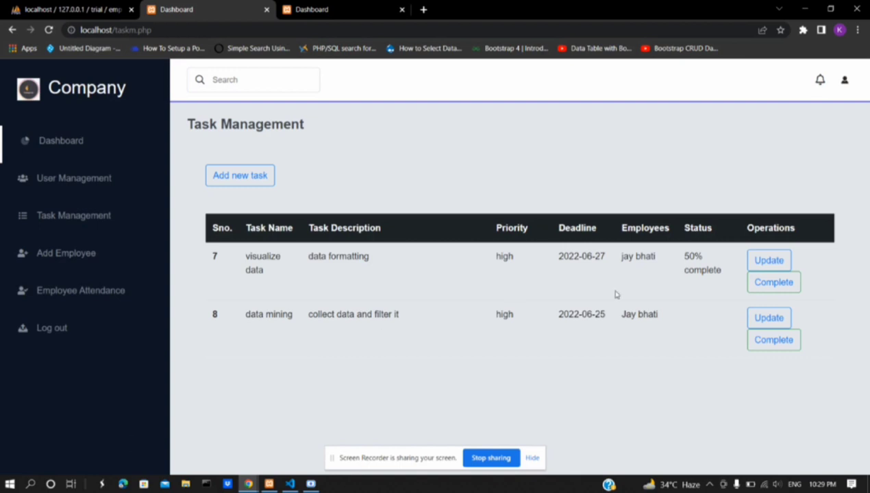
# Change task 8's description to 'data viewing' and save the update
pyautogui.click(775, 320)
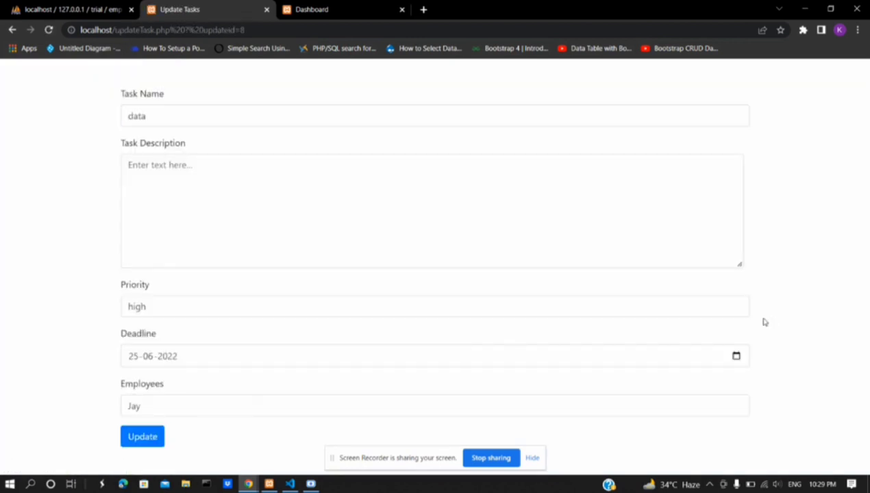
pyautogui.click(127, 171)
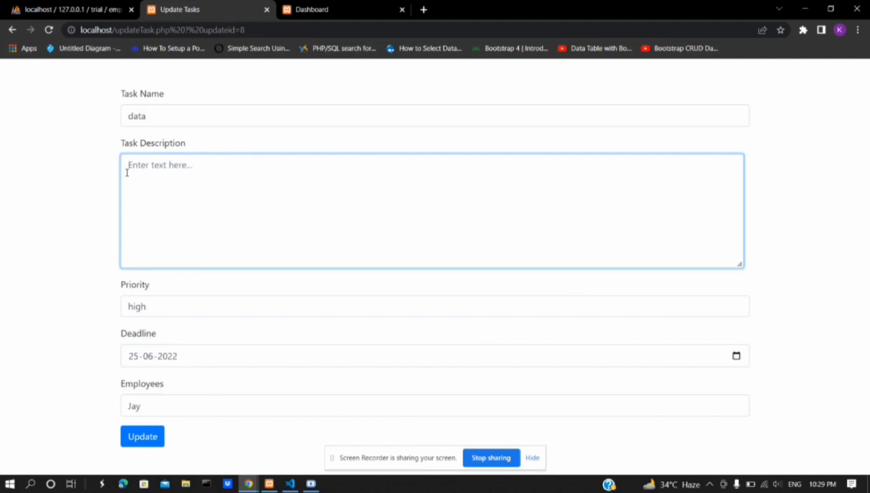
pyautogui.write('data viewing')
pyautogui.moveTo(270, 484)
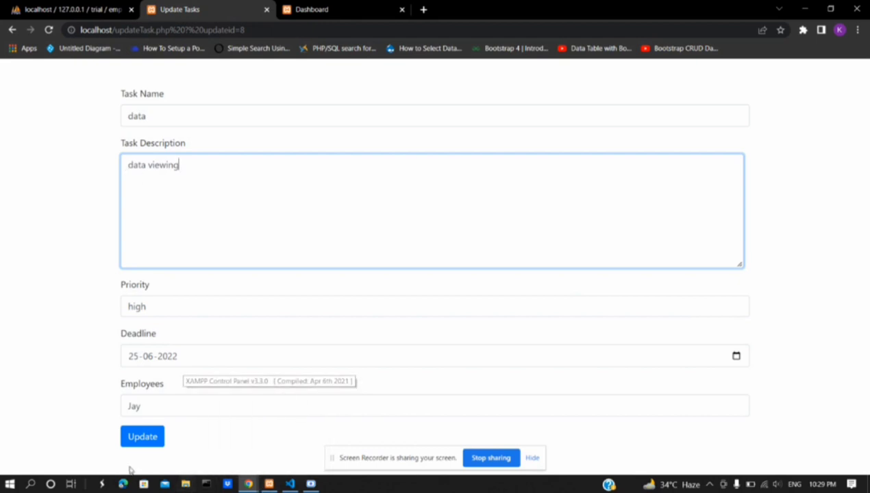
pyautogui.click(142, 440)
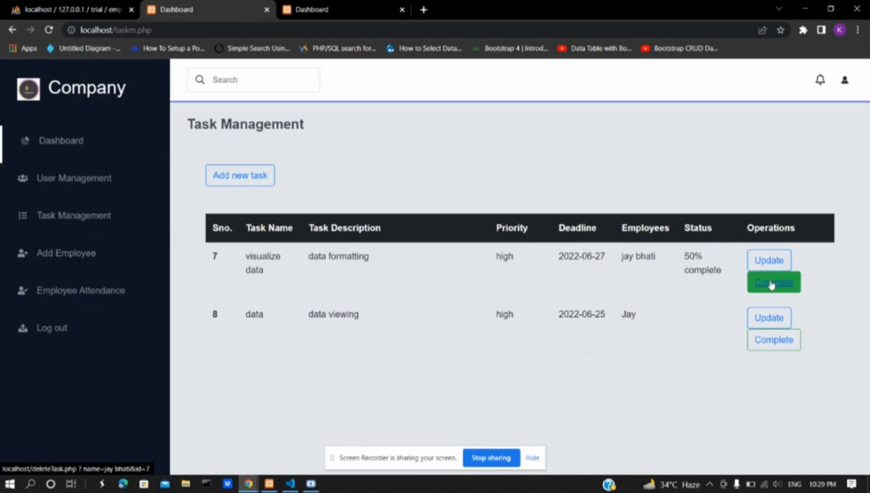
# Mark the 'visualize data' task completed, then bring up the empty Add Employee form
pyautogui.click(771, 285)
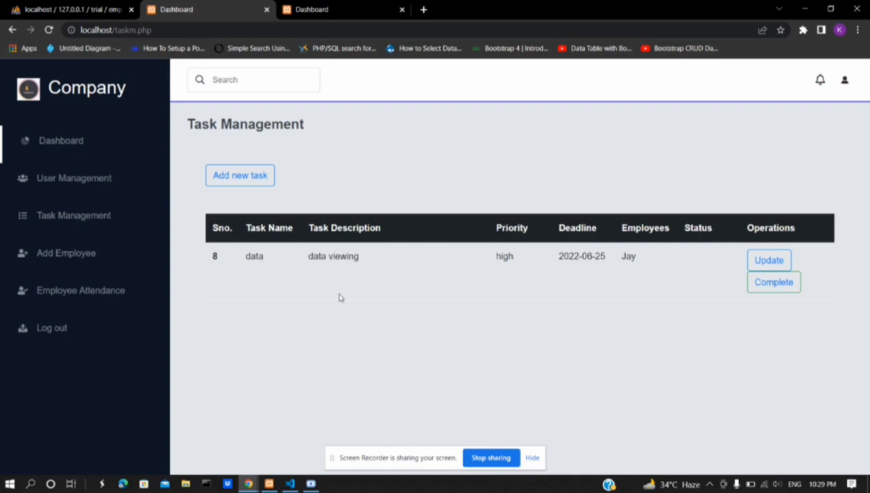
pyautogui.click(59, 255)
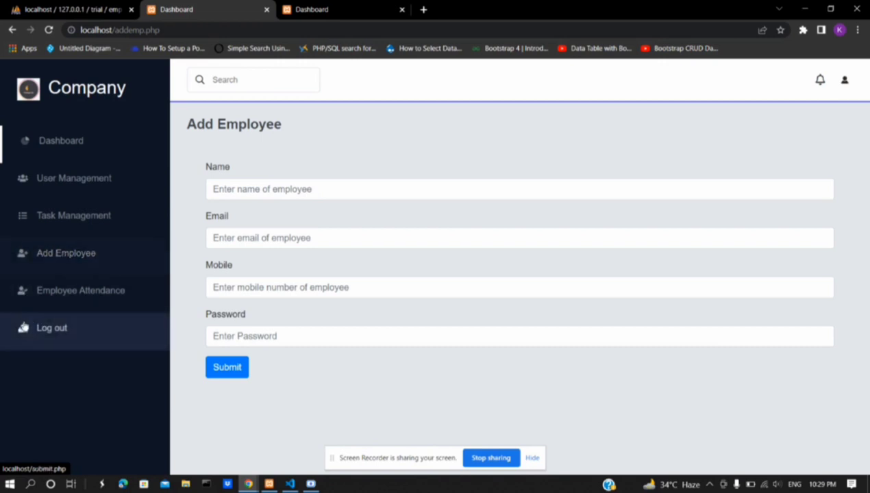
# Search the Employee Attendance table for one employee's name to list only their records
pyautogui.click(55, 298)
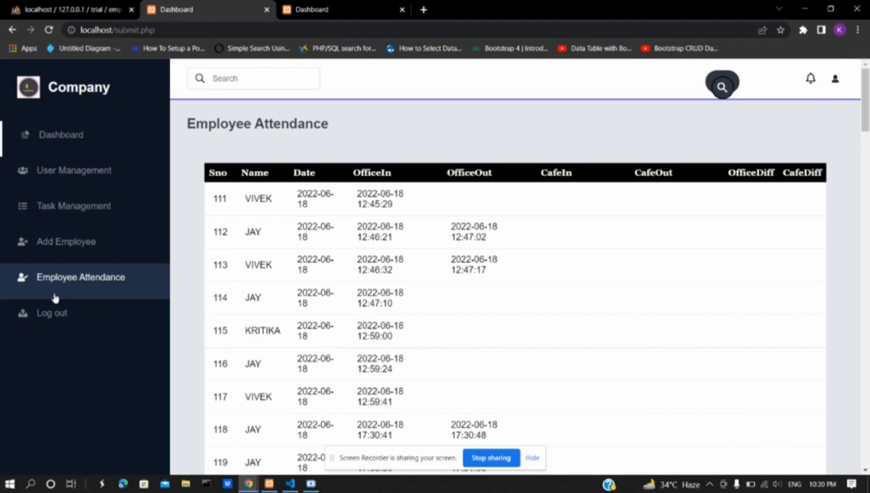
pyautogui.click(728, 86)
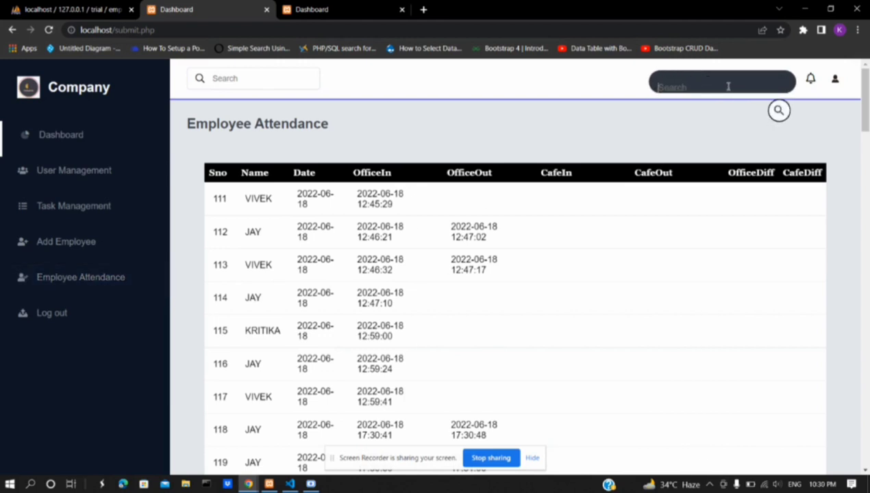
pyautogui.click(728, 87)
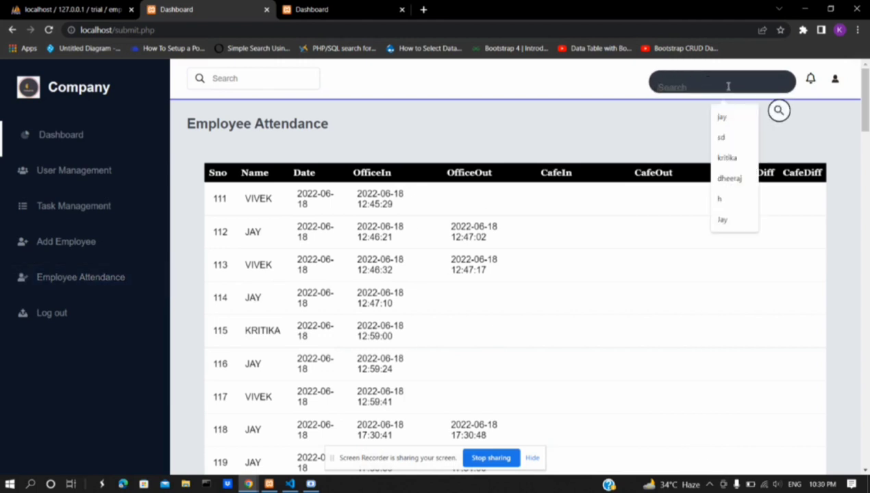
pyautogui.write('Jay')
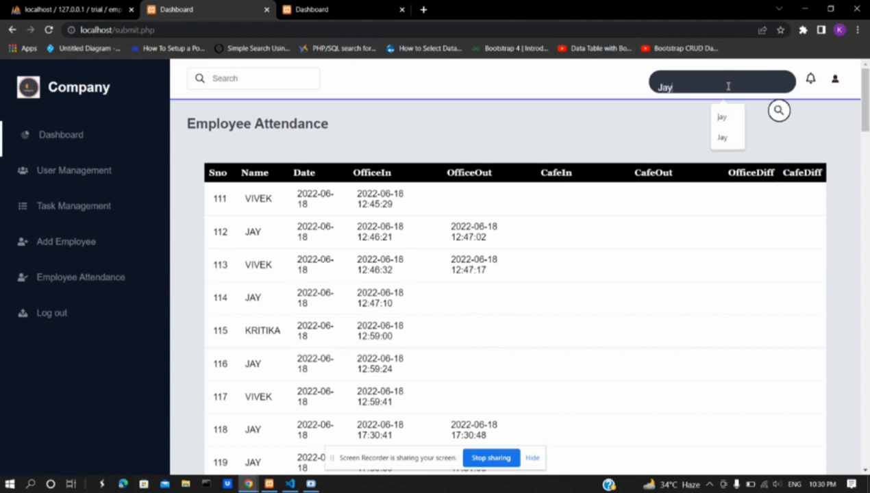
pyautogui.press('Return')
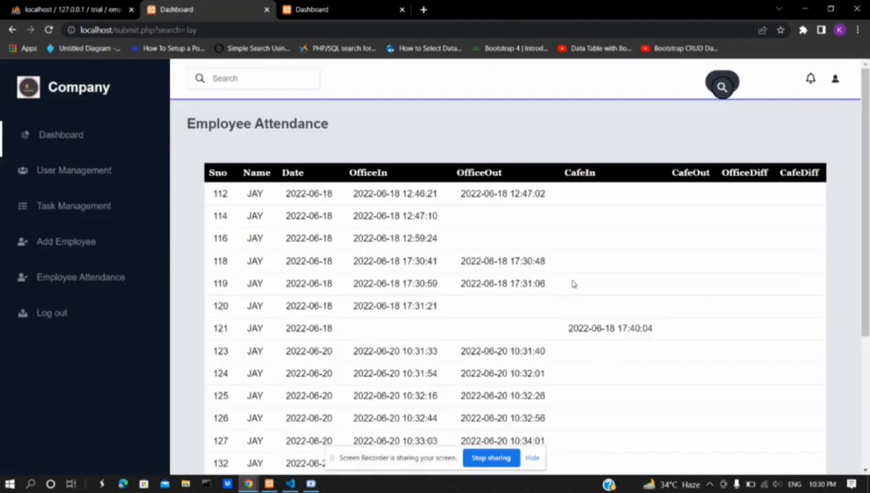
pyautogui.scroll(-3, 568, 278)
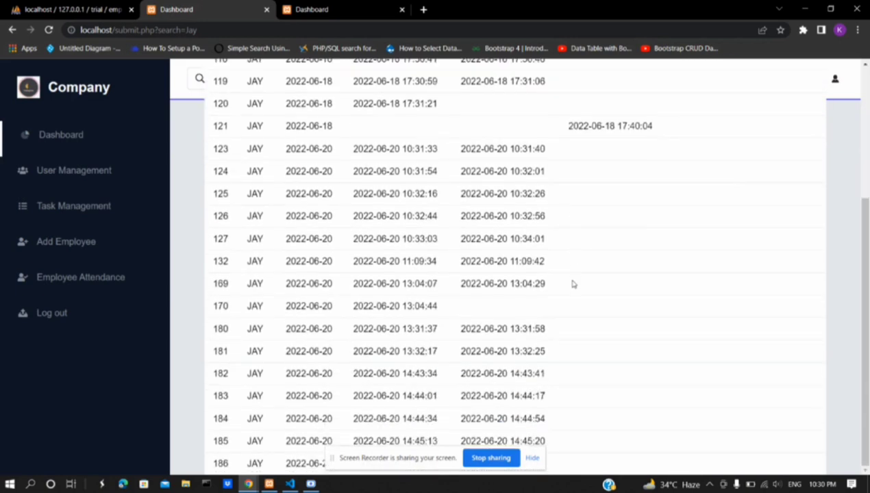
pyautogui.scroll(3, 574, 283)
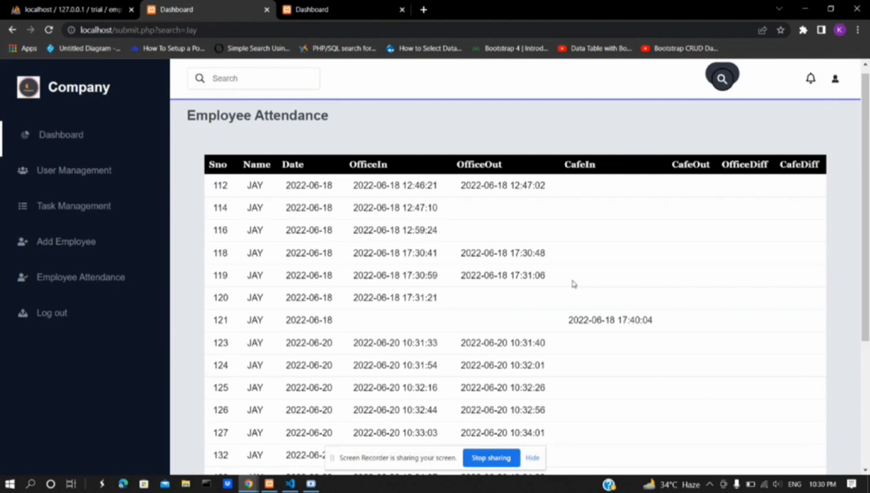
# Log out of the admin account and sign in with the employee's e-mail and password
pyautogui.click(40, 321)
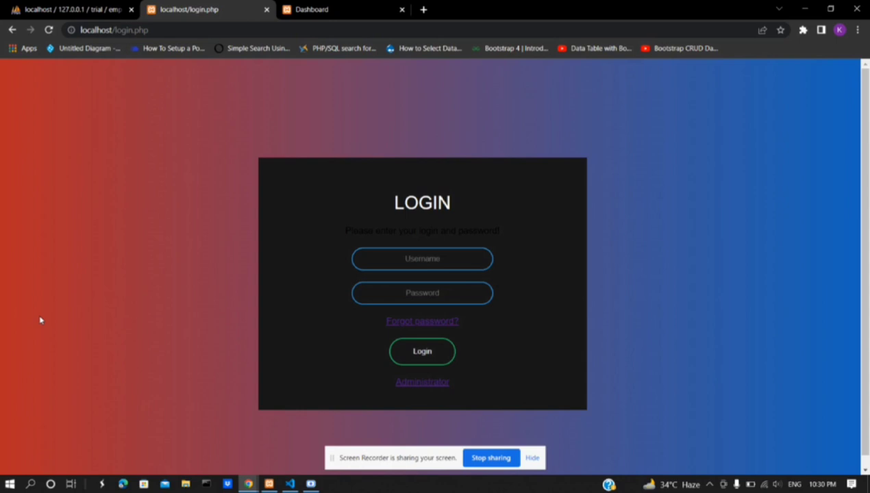
pyautogui.click(419, 267)
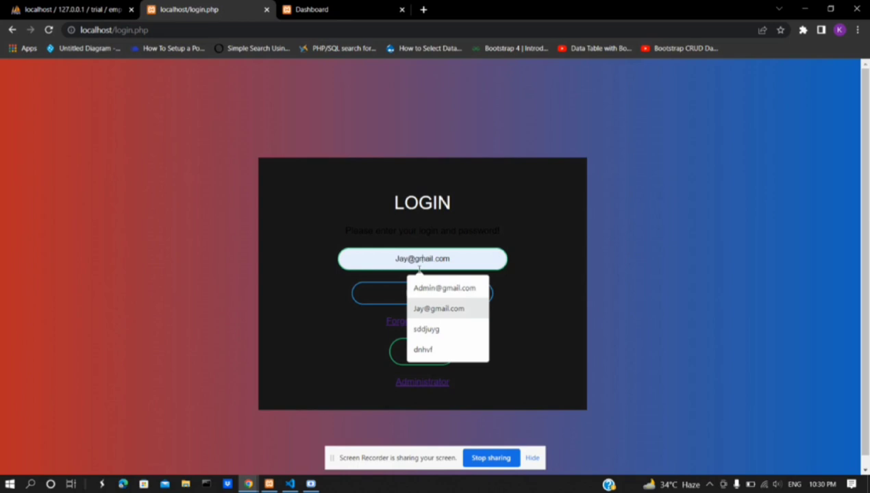
pyautogui.press('Escape')
pyautogui.click(411, 284)
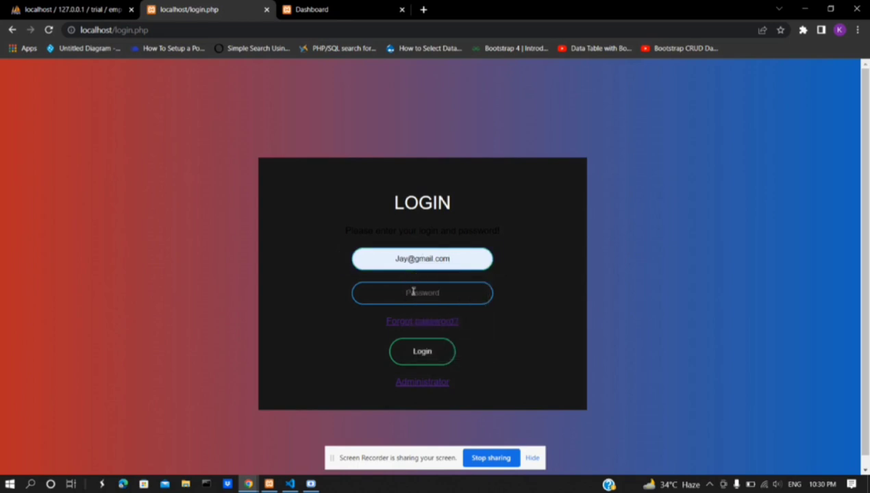
pyautogui.click(414, 291)
pyautogui.write('12')
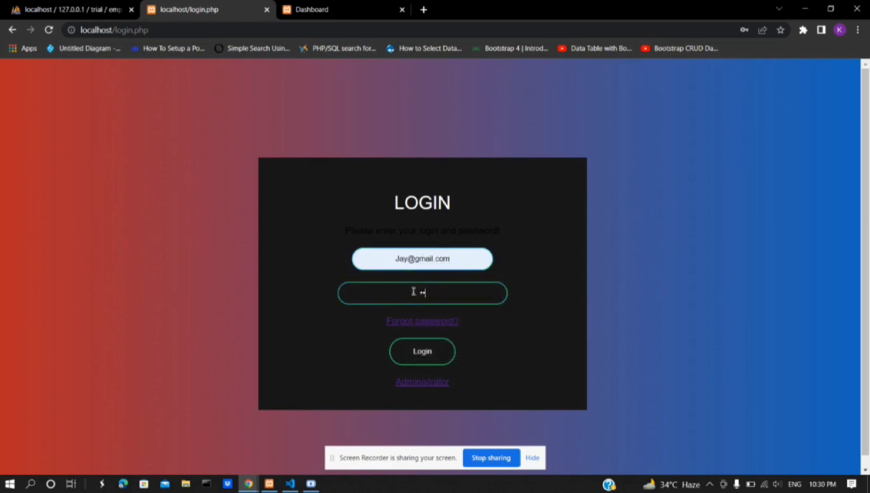
pyautogui.write('3456')
pyautogui.press('Return')
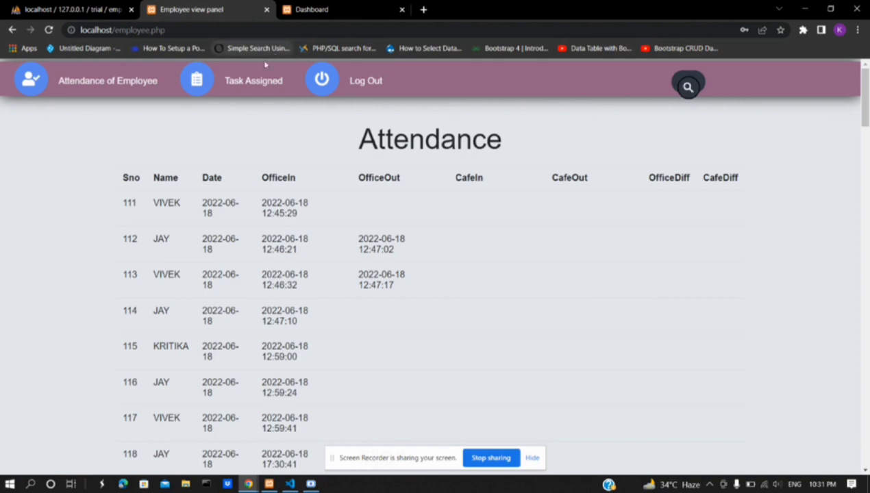
# Show the employee's assigned tasks to reach task 8, 'data'
pyautogui.click(245, 83)
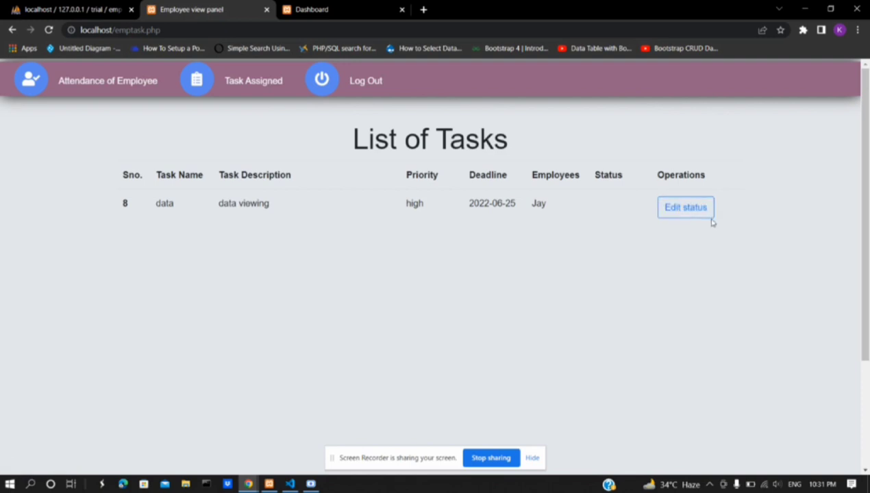
# Set task 8's status to 'completed' and save the update
pyautogui.click(674, 208)
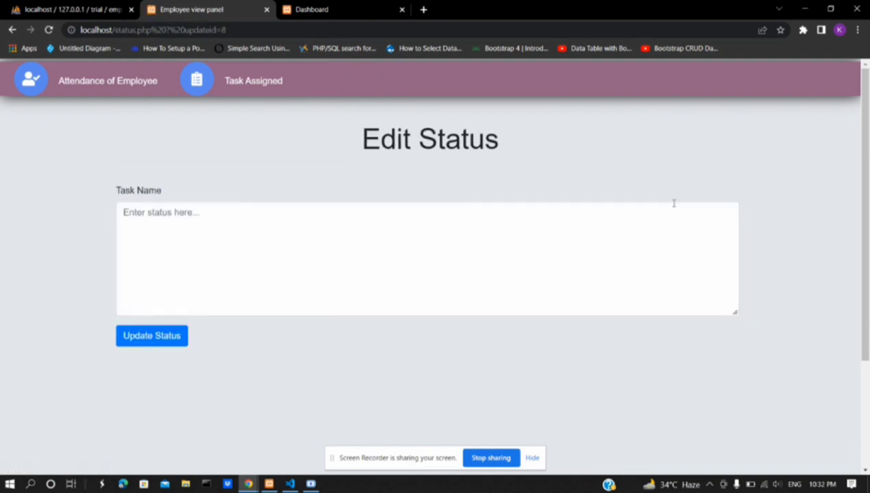
pyautogui.click(485, 252)
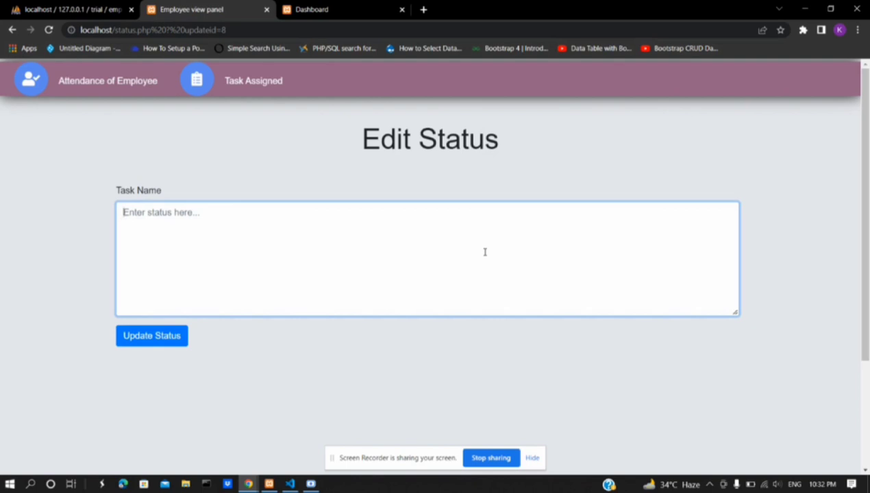
pyautogui.write('comp')
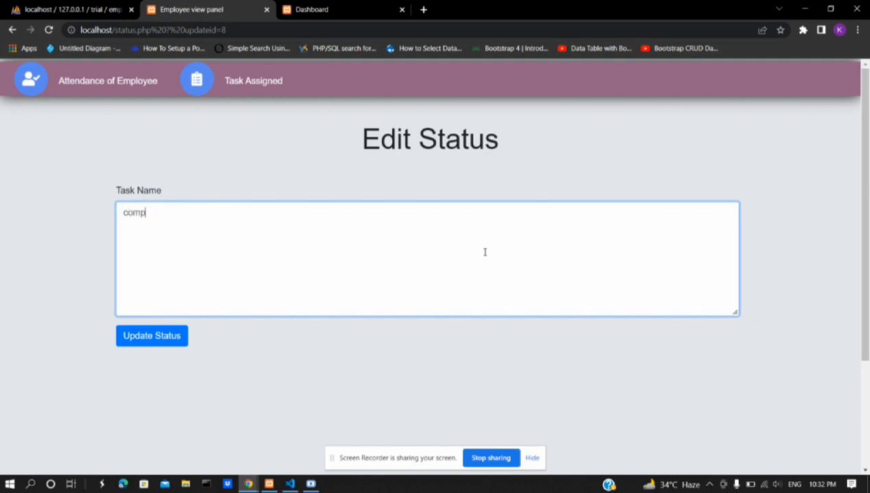
pyautogui.write('leted')
pyautogui.click(137, 338)
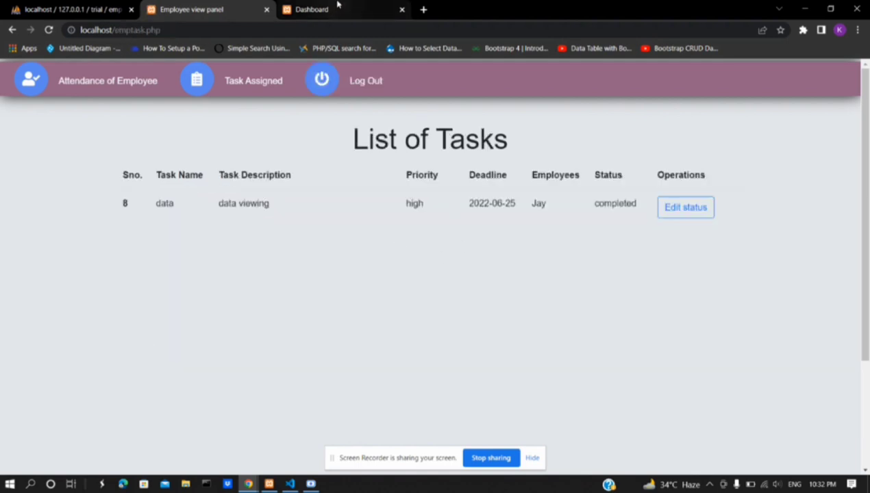
# Reload the admin task list to confirm task 8 is completed, then log the employee out
pyautogui.click(314, 5)
pyautogui.click(49, 30)
pyautogui.click(48, 30)
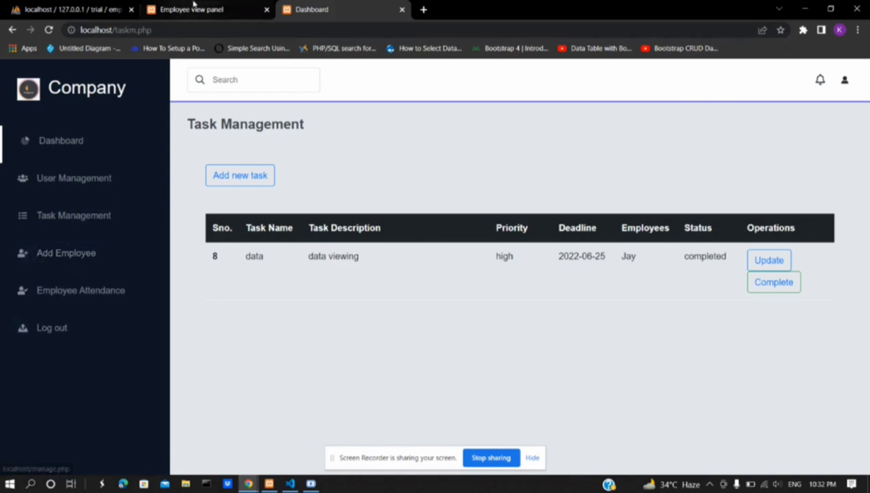
pyautogui.click(194, 5)
pyautogui.click(373, 83)
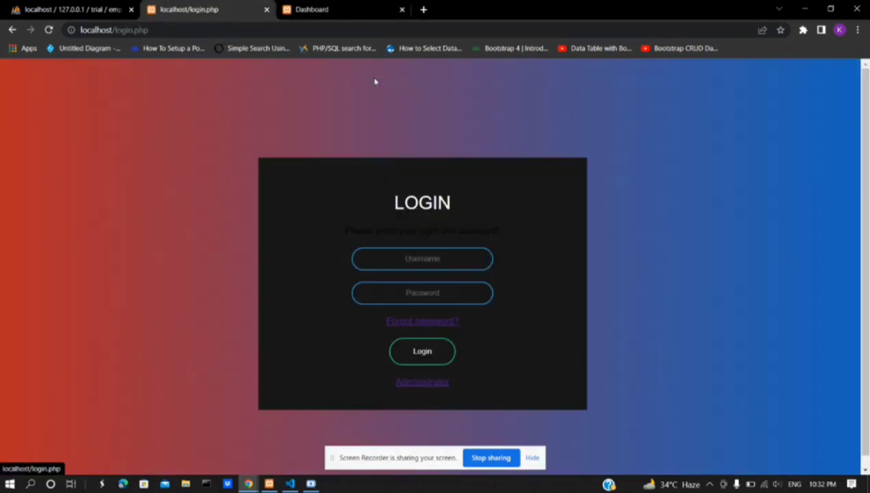